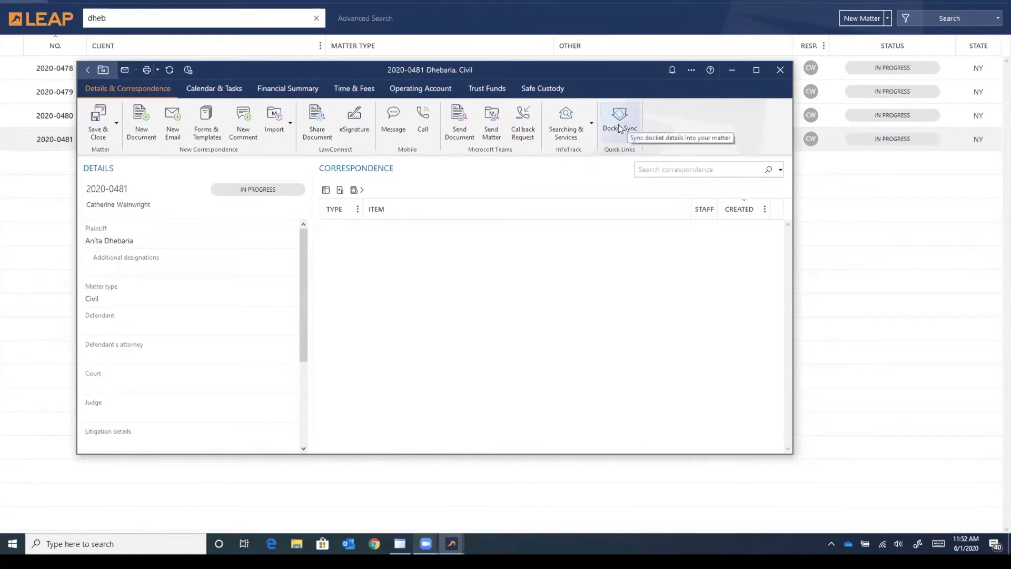
click(619, 128)
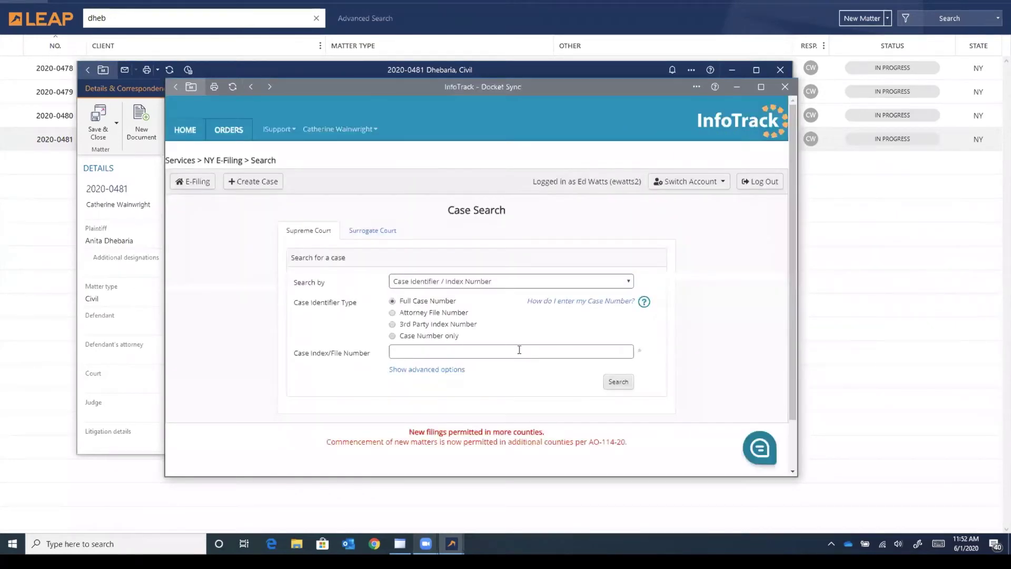
click(518, 351)
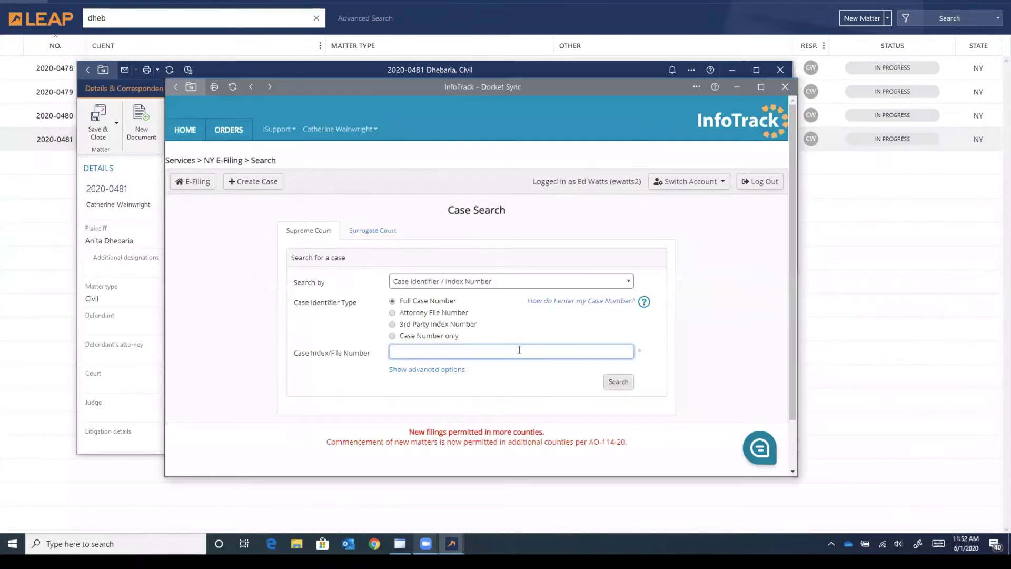
key(Return)
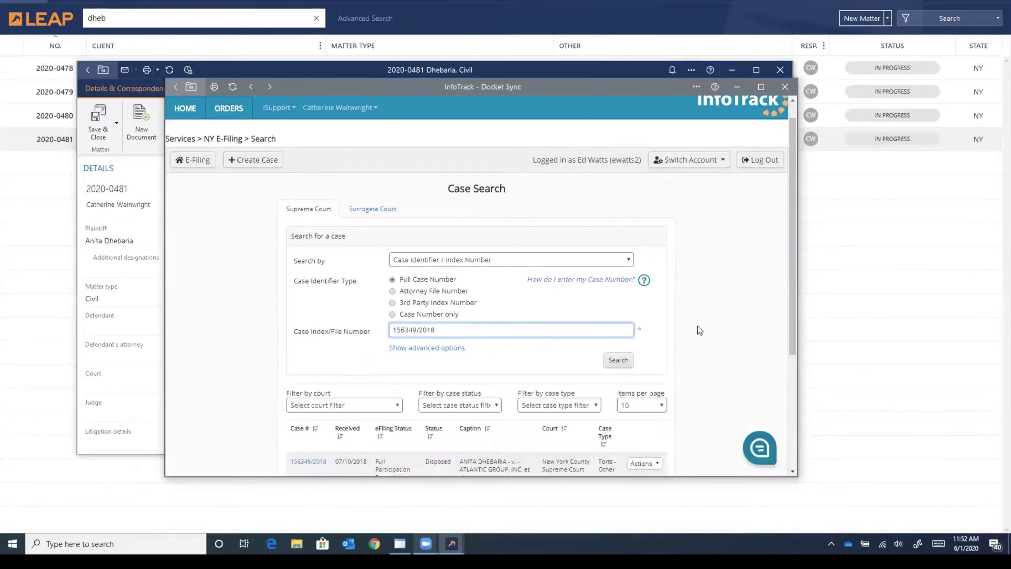
Step: Choose Docket Sync from the Actions menu of the New York County Supreme Court case result
scroll(698, 331, down, 2)
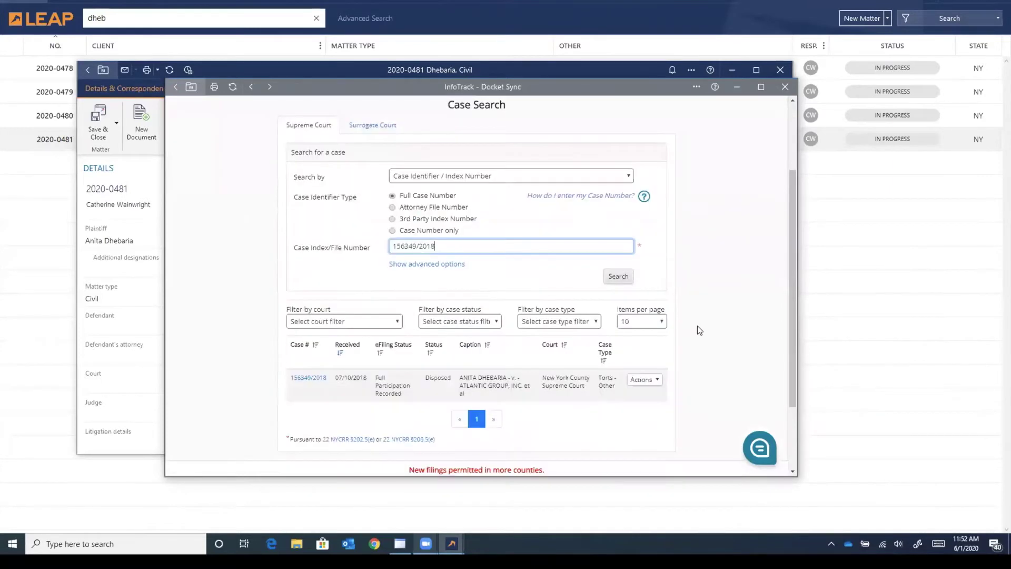
click(657, 381)
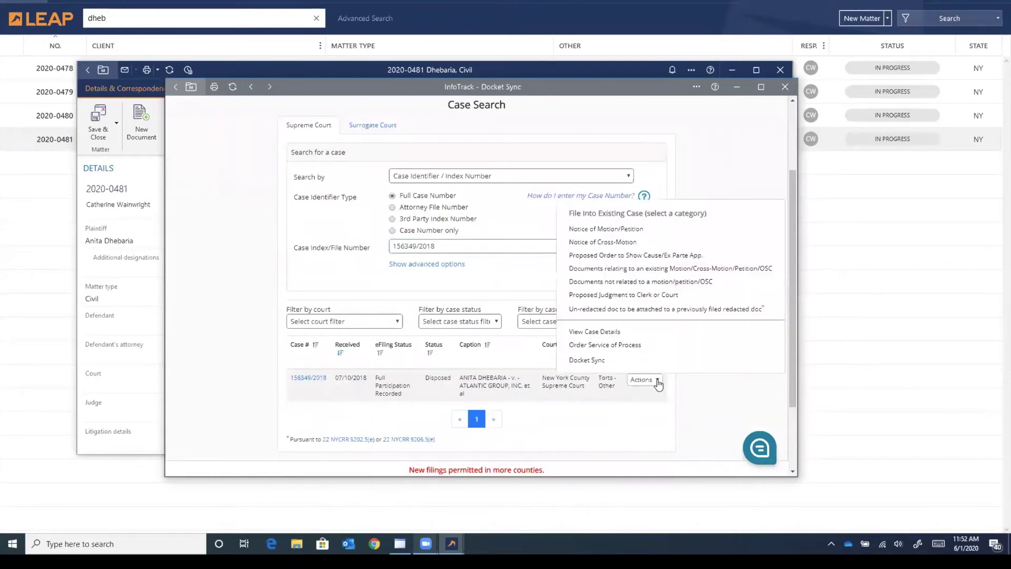
click(615, 362)
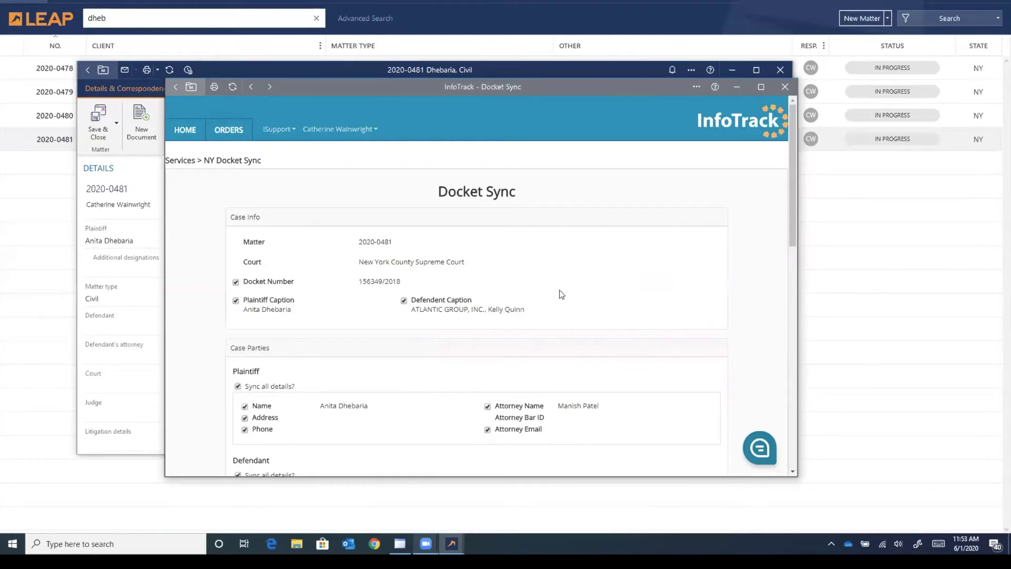
Step: Review Case Info, Case Parties and all 25 ticked documents, then submit the $10.00/month sync
scroll(576, 298, down, 1)
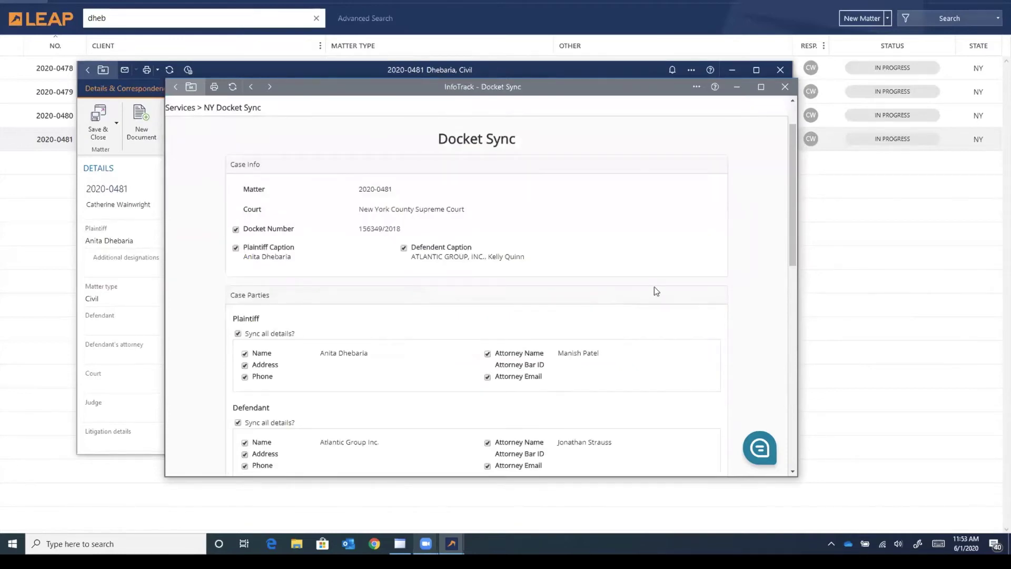
scroll(669, 290, down, 1)
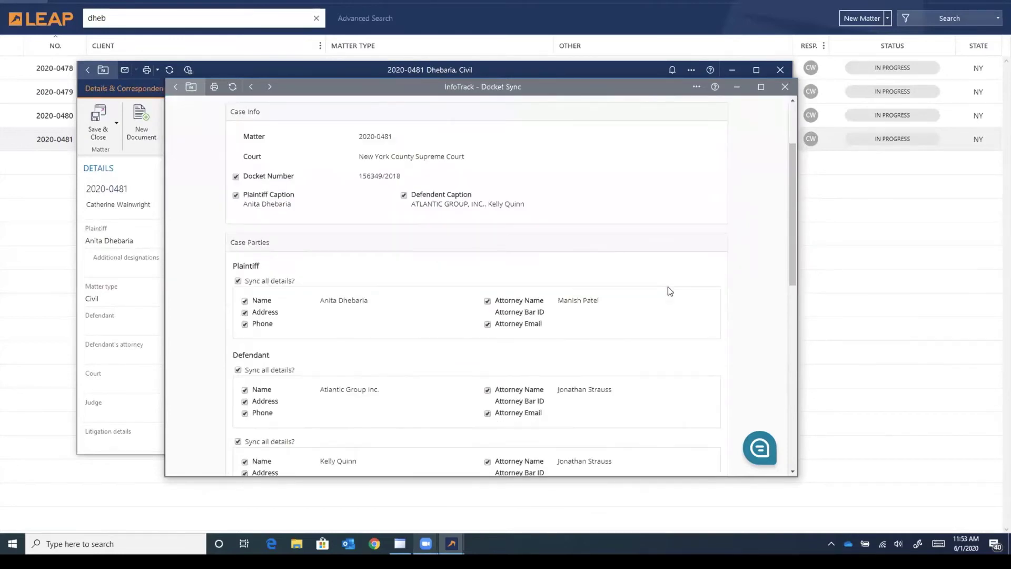
scroll(665, 288, down, 1)
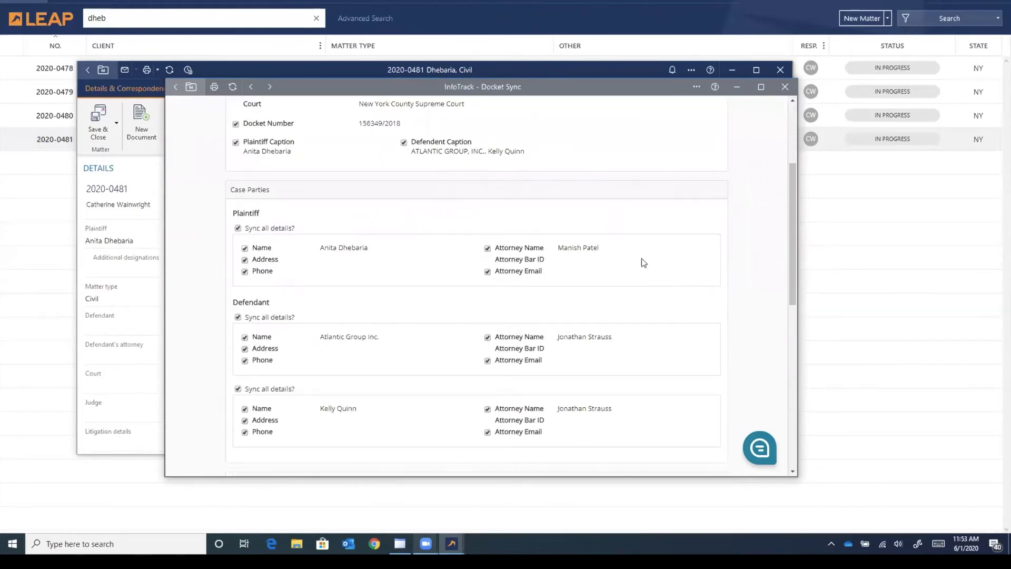
scroll(641, 258, down, 3)
scroll(641, 263, down, 2)
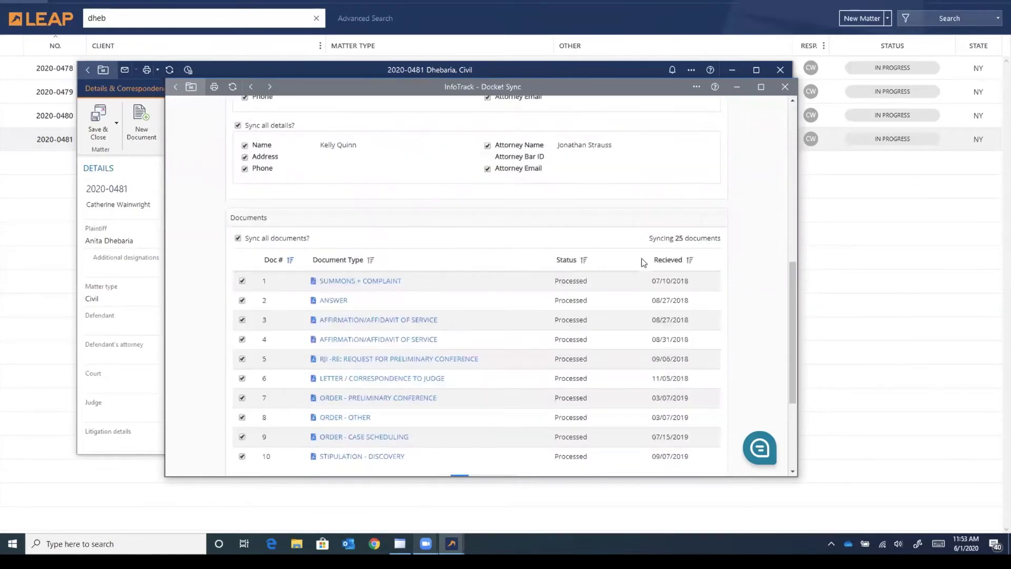
scroll(641, 262, down, 1)
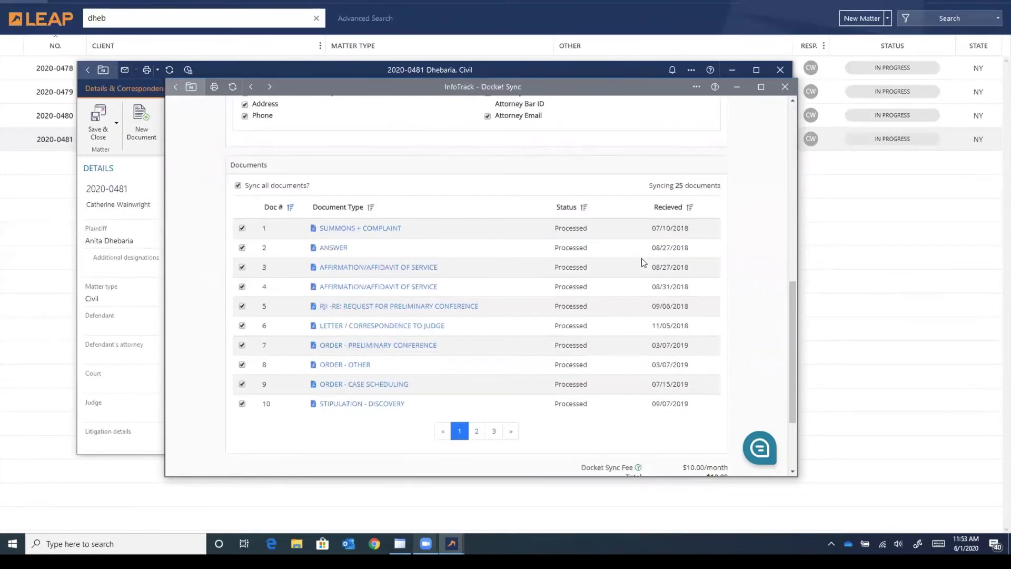
scroll(641, 258, down, 2)
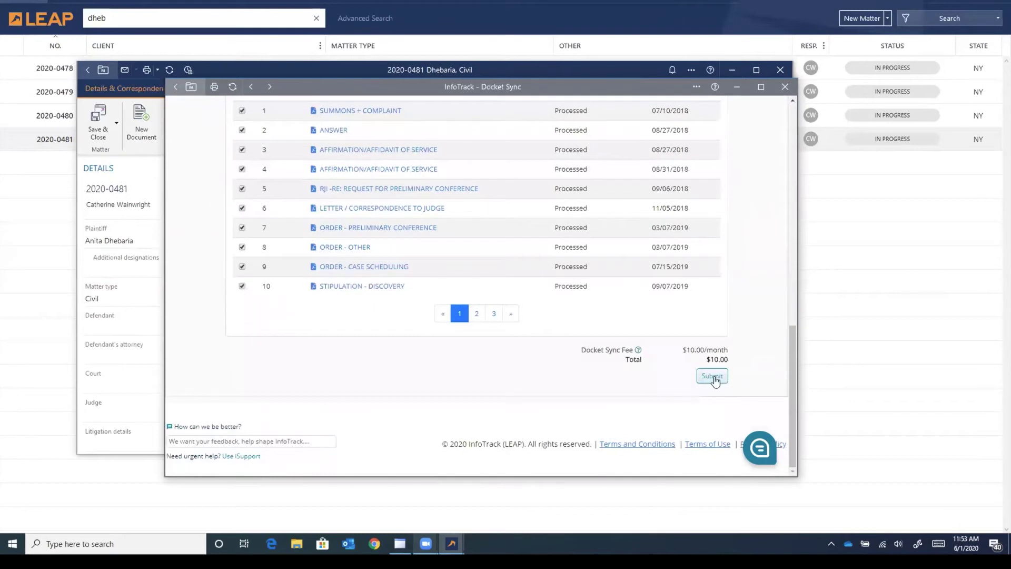
click(714, 380)
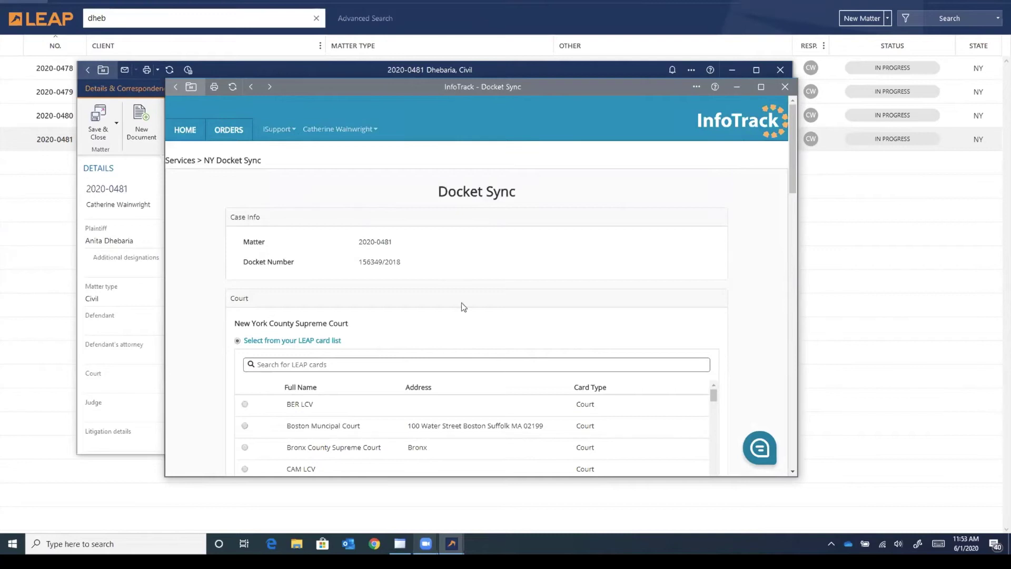
Step: Set the court to 'Create new card from court details', keeping the existing plaintiff card
scroll(198, 339, down, 1)
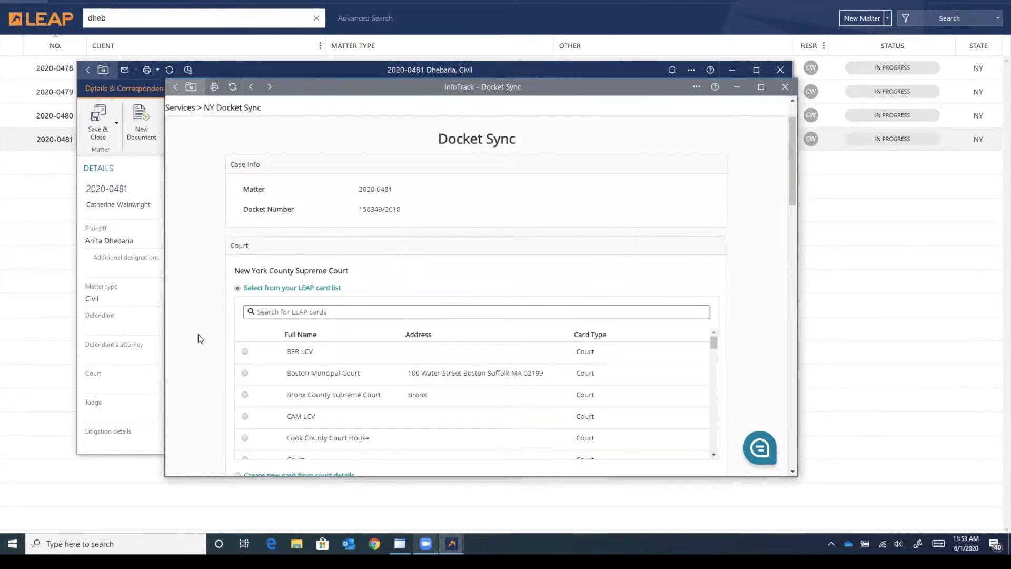
scroll(200, 338, down, 1)
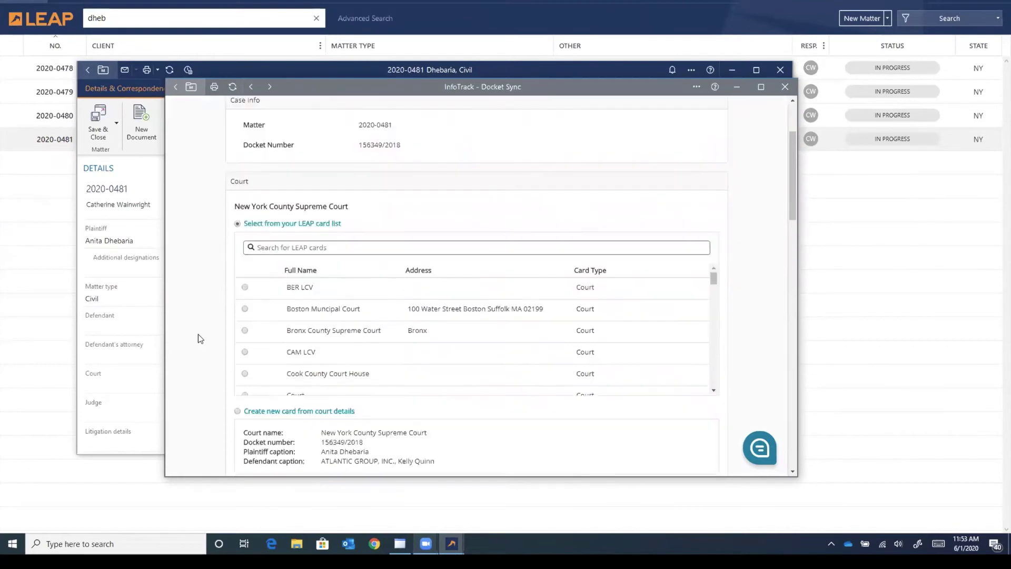
scroll(199, 337, down, 2)
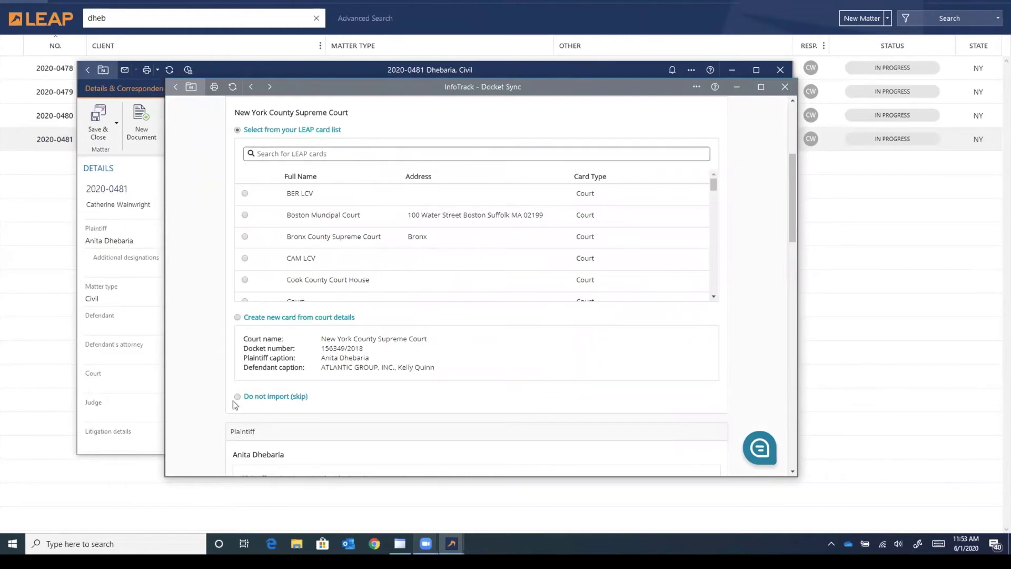
click(237, 318)
scroll(207, 330, down, 3)
scroll(208, 334, down, 2)
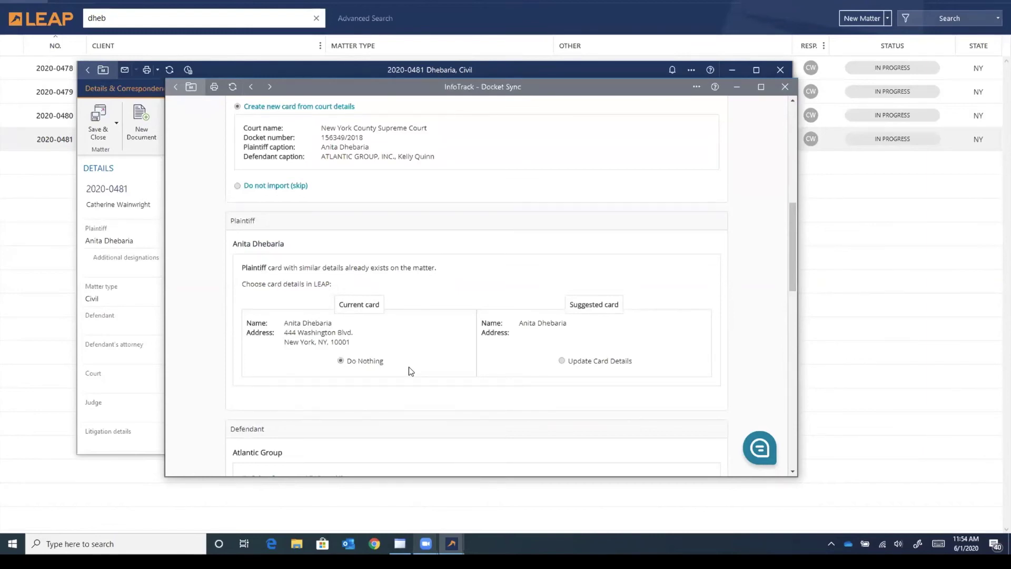
Step: Create new LEAP cards for defendant Atlantic Group and for the defendant's attorney
scroll(204, 388, down, 3)
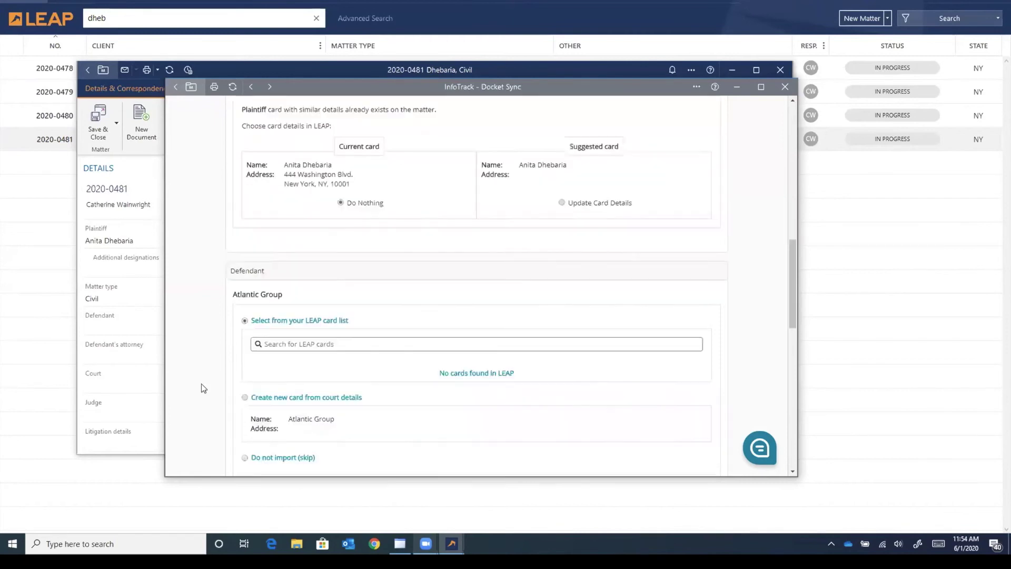
scroll(201, 383, down, 1)
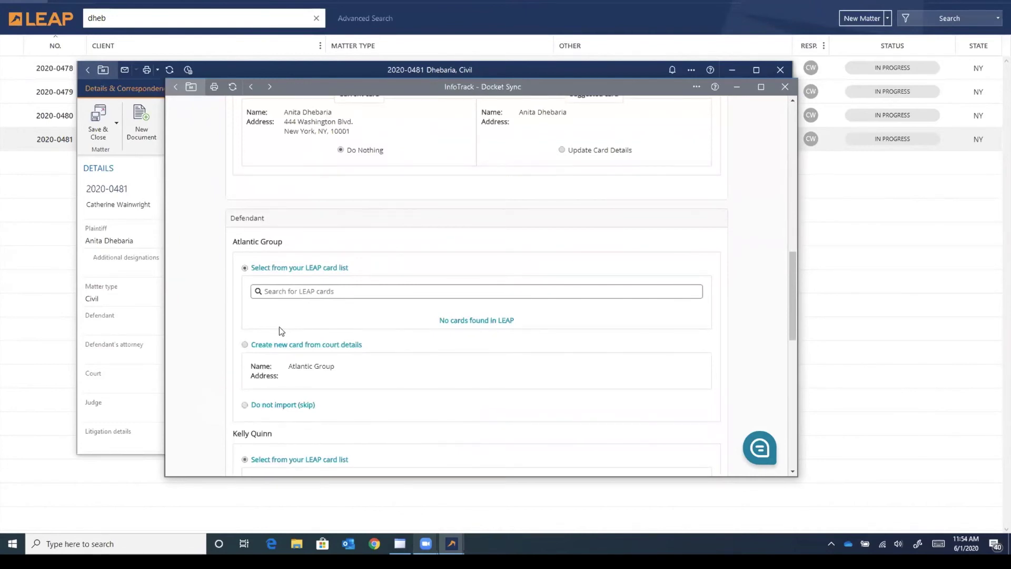
click(245, 344)
scroll(200, 379, down, 4)
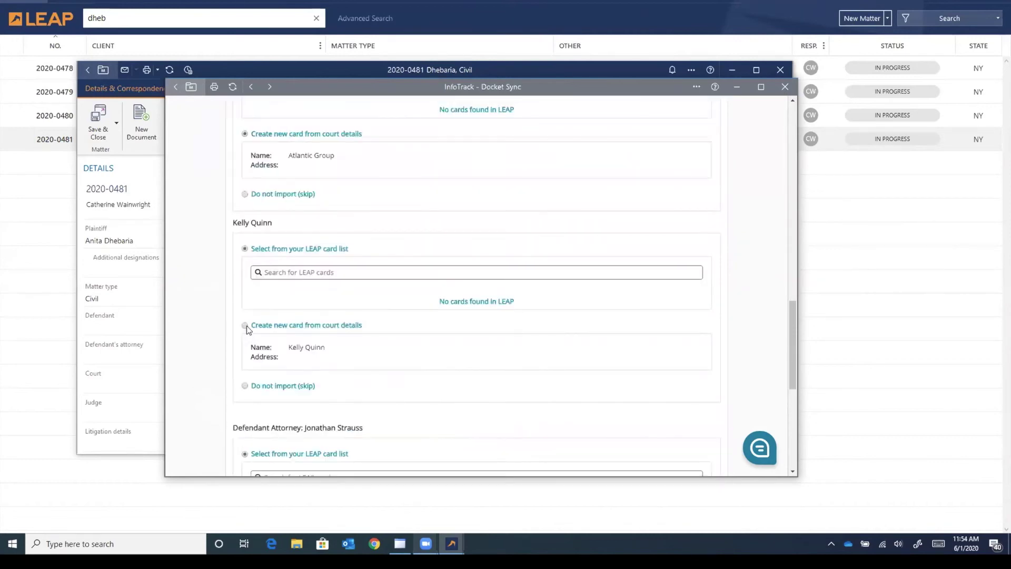
scroll(208, 370, down, 1)
scroll(240, 382, down, 2)
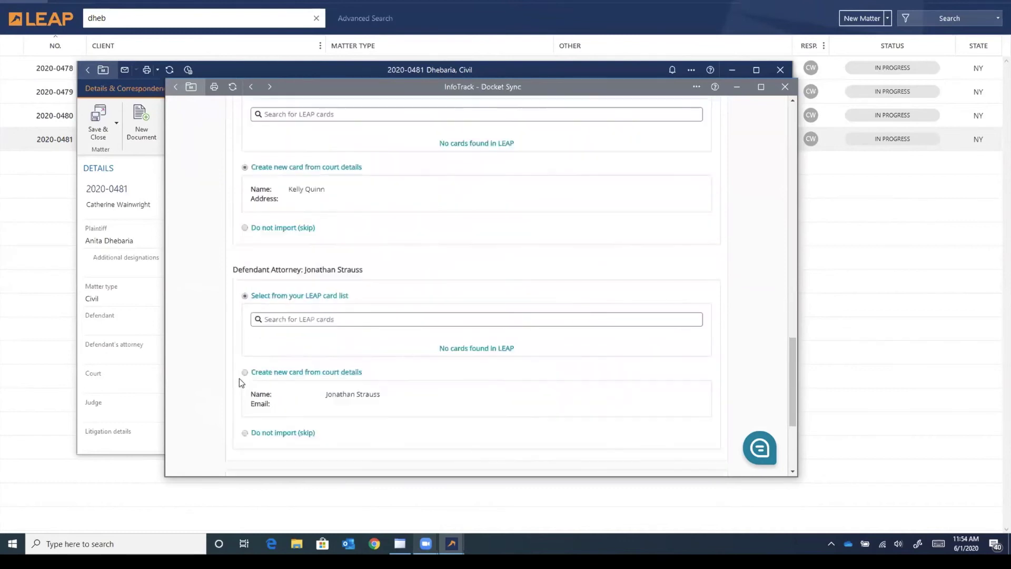
click(245, 372)
Step: Collapse the docket document list and submit the Docket Sync order at $10.00 a month
scroll(240, 394, down, 2)
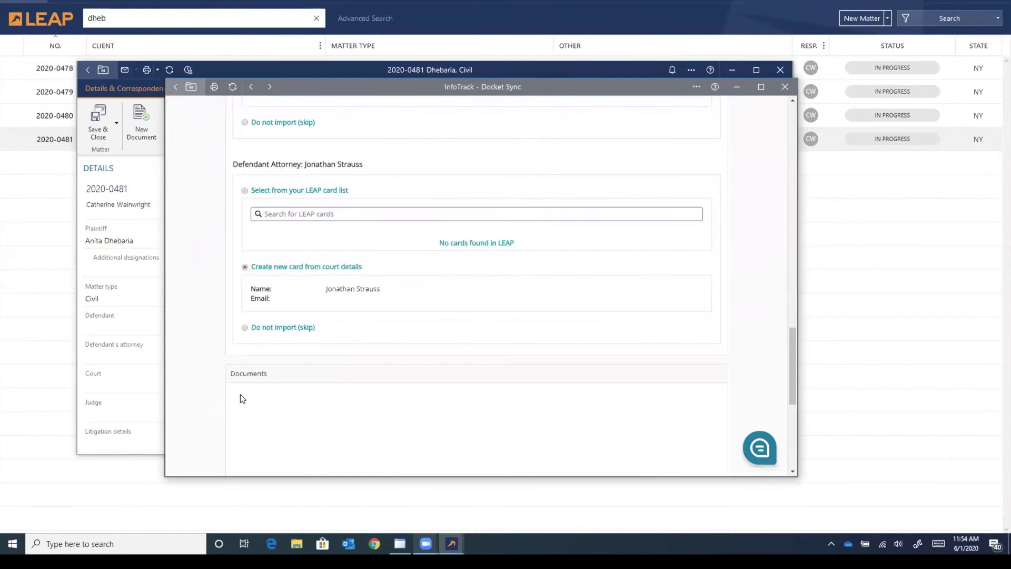
scroll(205, 395, down, 1)
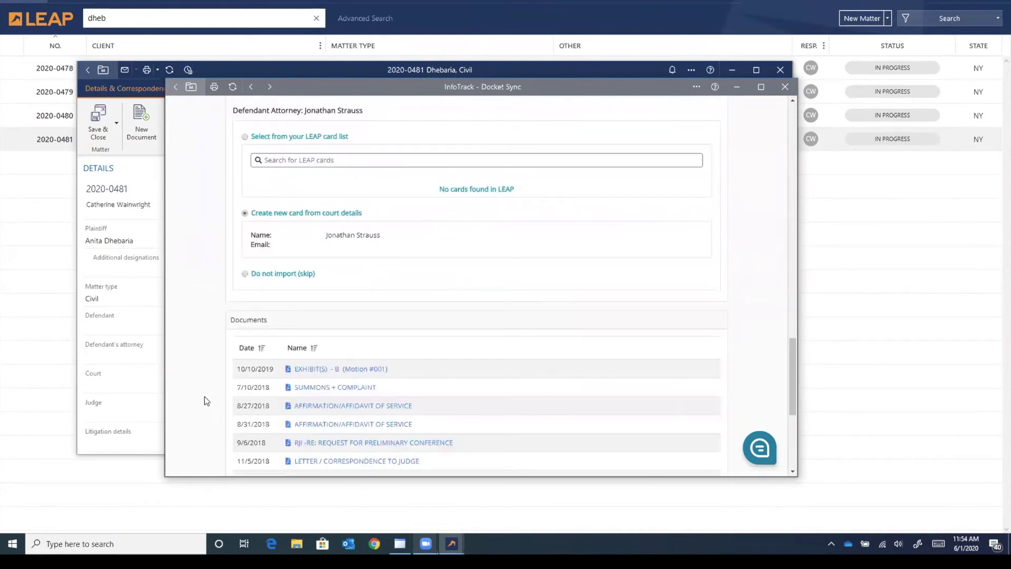
scroll(205, 396, down, 3)
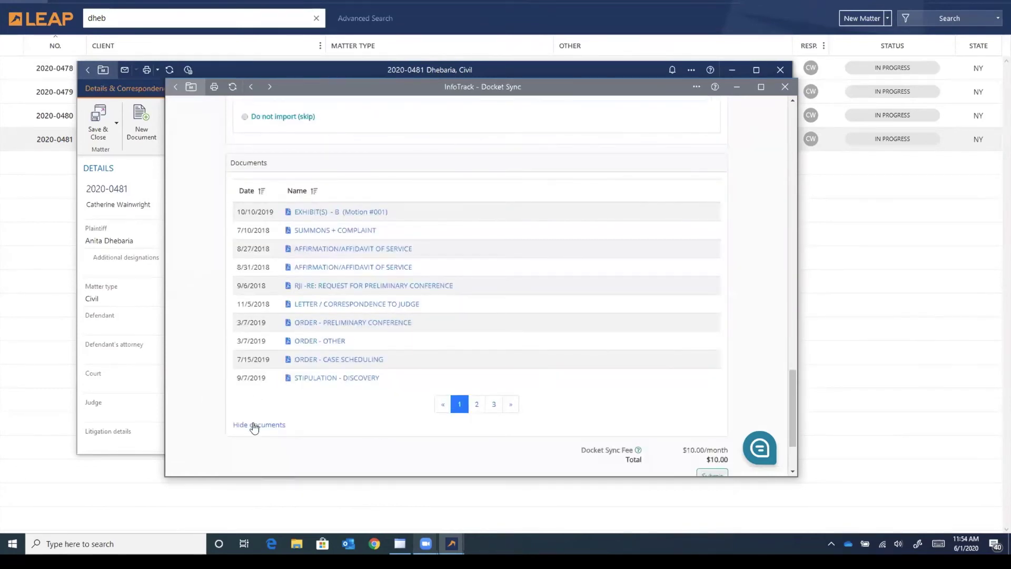
click(254, 425)
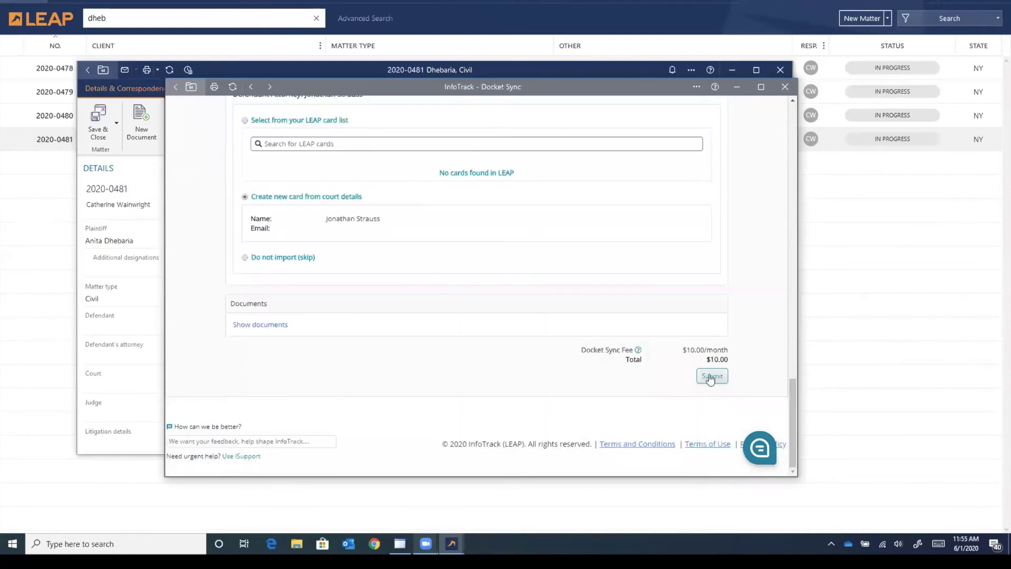
click(711, 376)
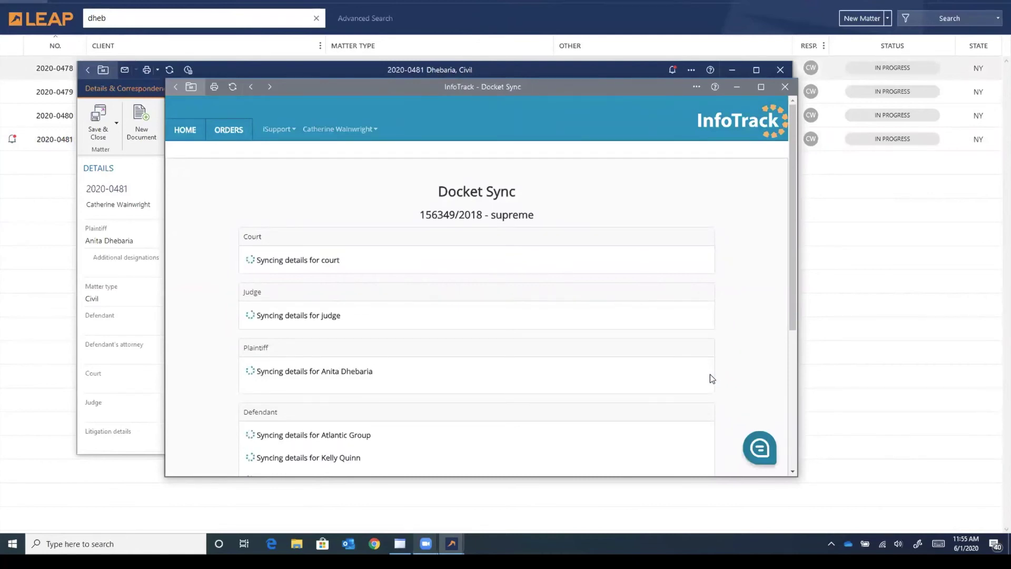
Step: Wait for the sync to finish and confirm court, judge, defendants and attorney show synced to LEAP
scroll(710, 375, down, 2)
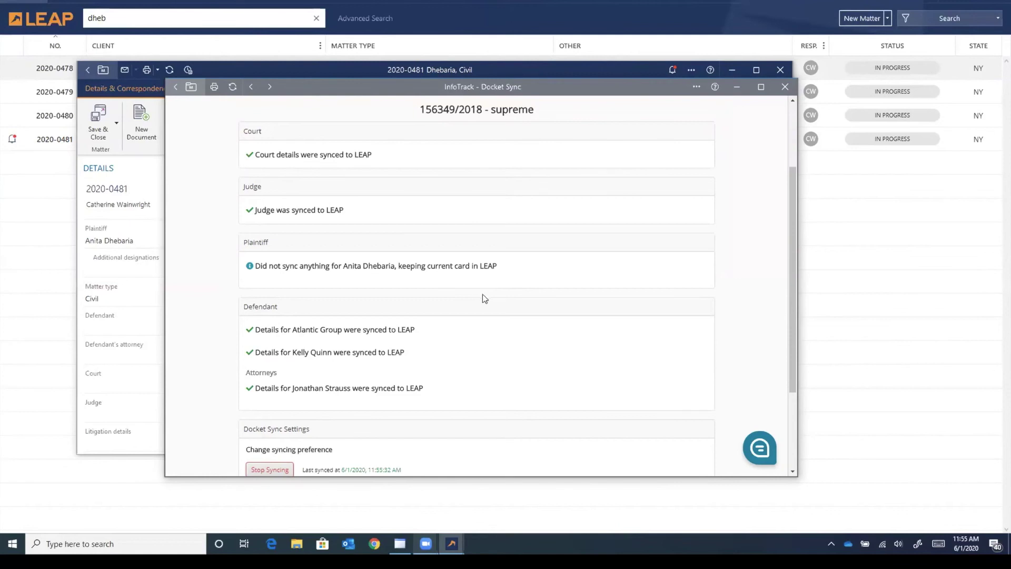
scroll(484, 298, down, 1)
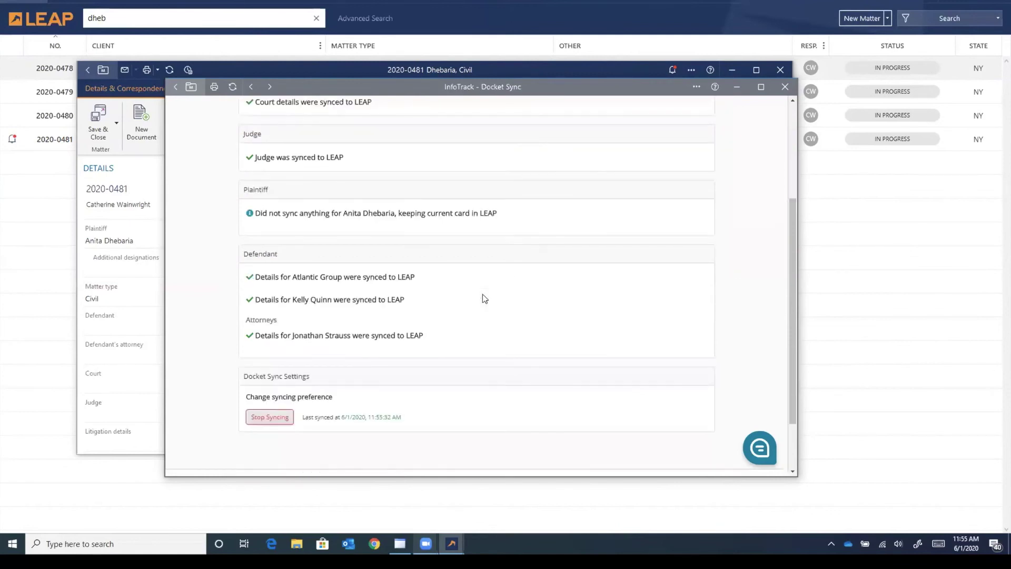
scroll(483, 298, down, 1)
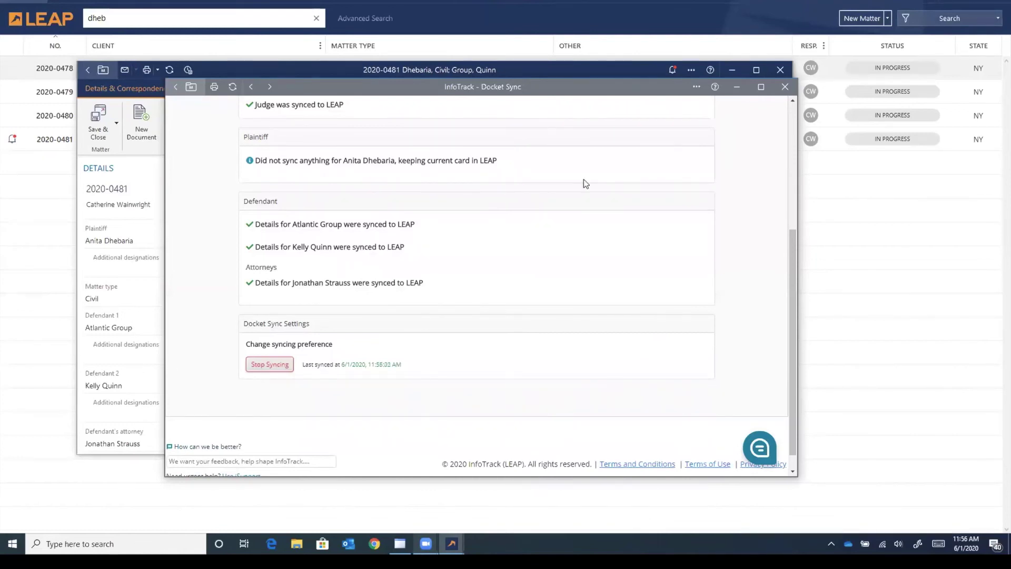
Step: Minimize InfoTrack and browse the court filings in the matter's InfoTrack Docket Sync folder
click(736, 88)
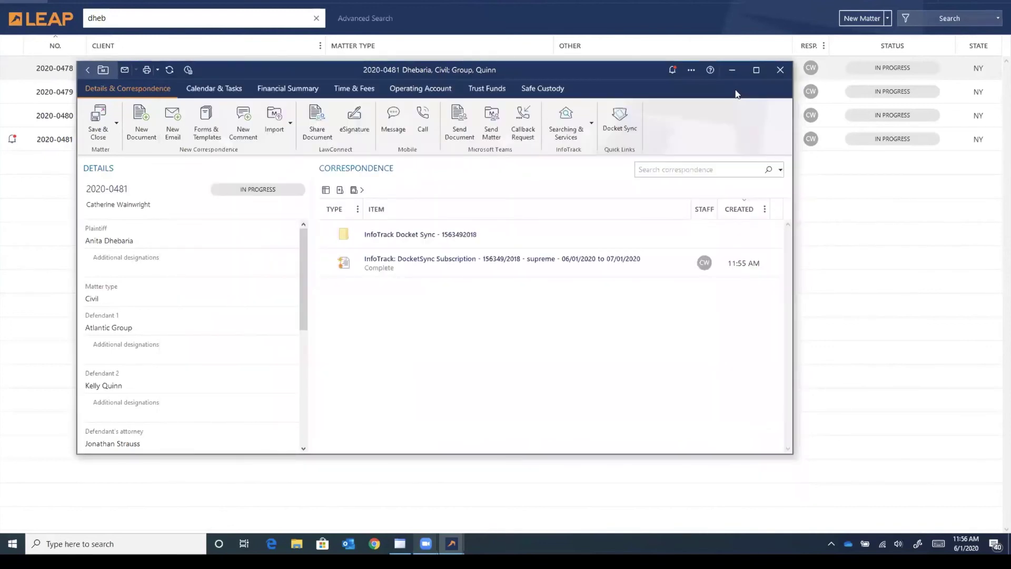
double_click(429, 241)
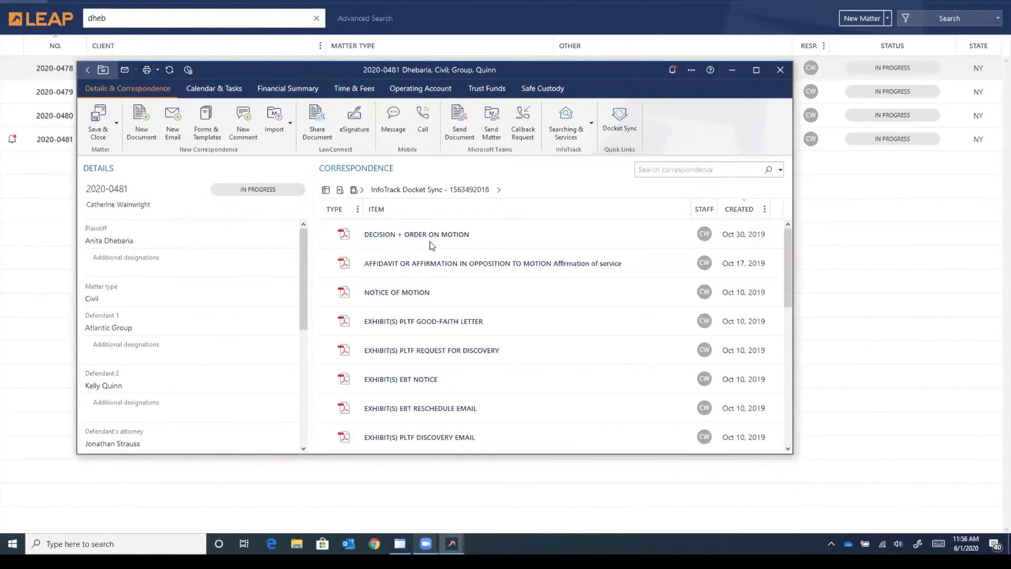
scroll(430, 242, down, 2)
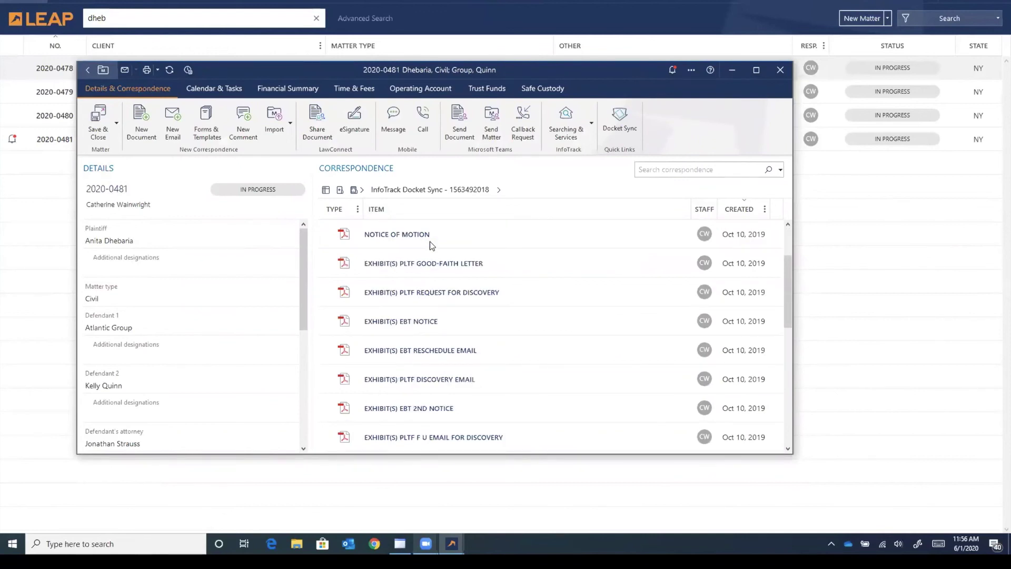
scroll(430, 245, down, 2)
scroll(430, 241, down, 3)
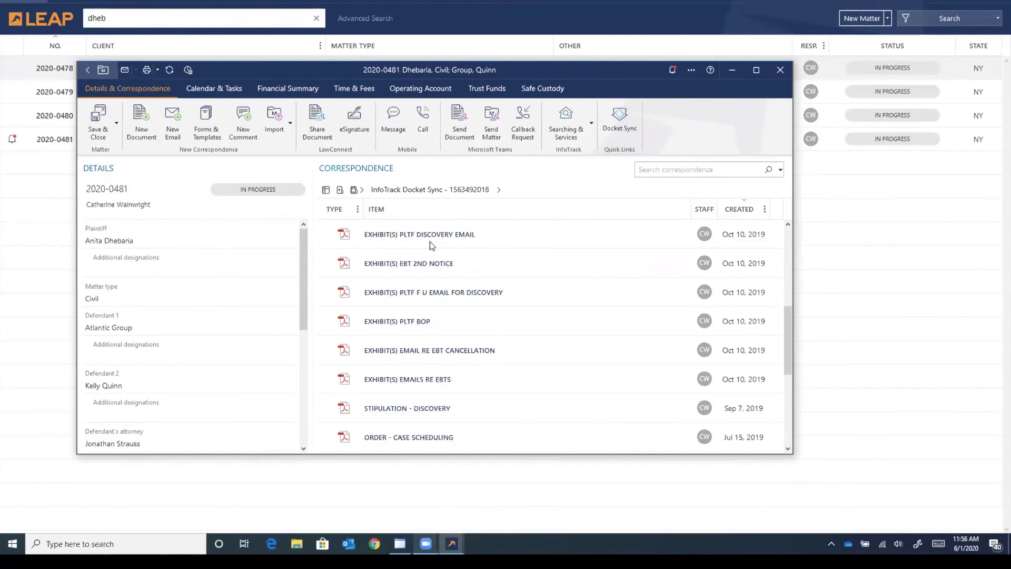
scroll(430, 245, down, 3)
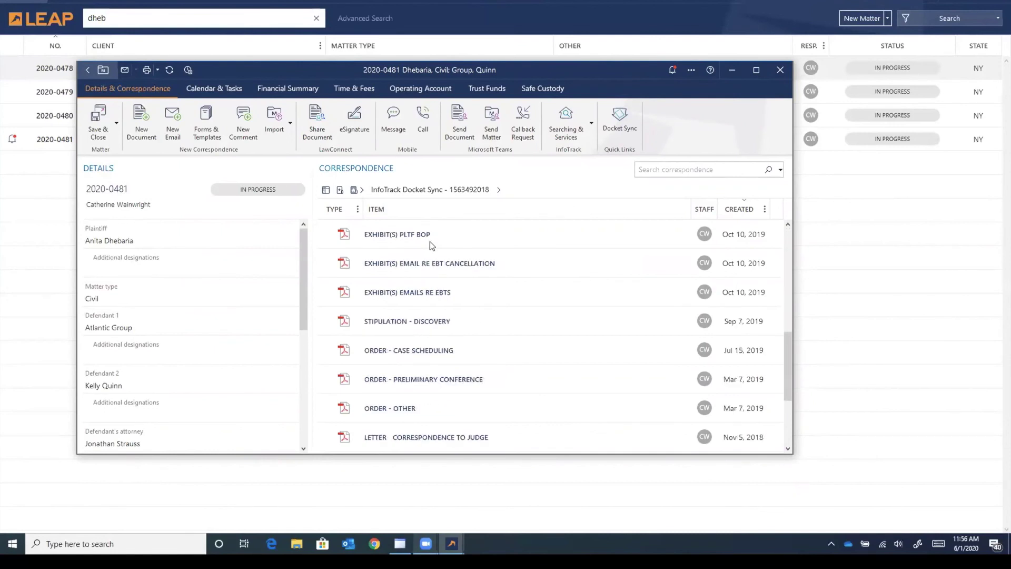
scroll(430, 241, down, 3)
scroll(429, 241, down, 2)
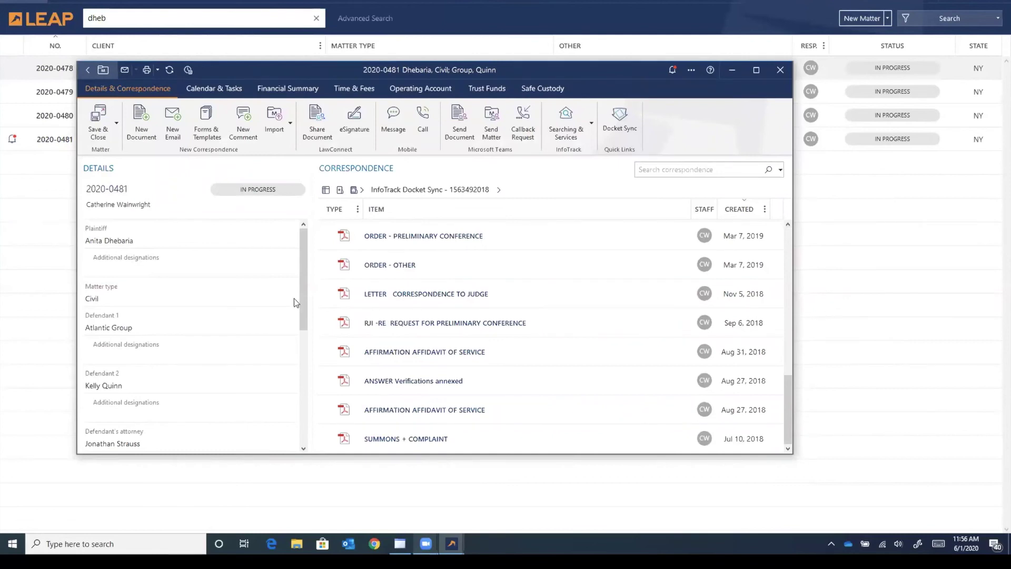
scroll(302, 289, down, 2)
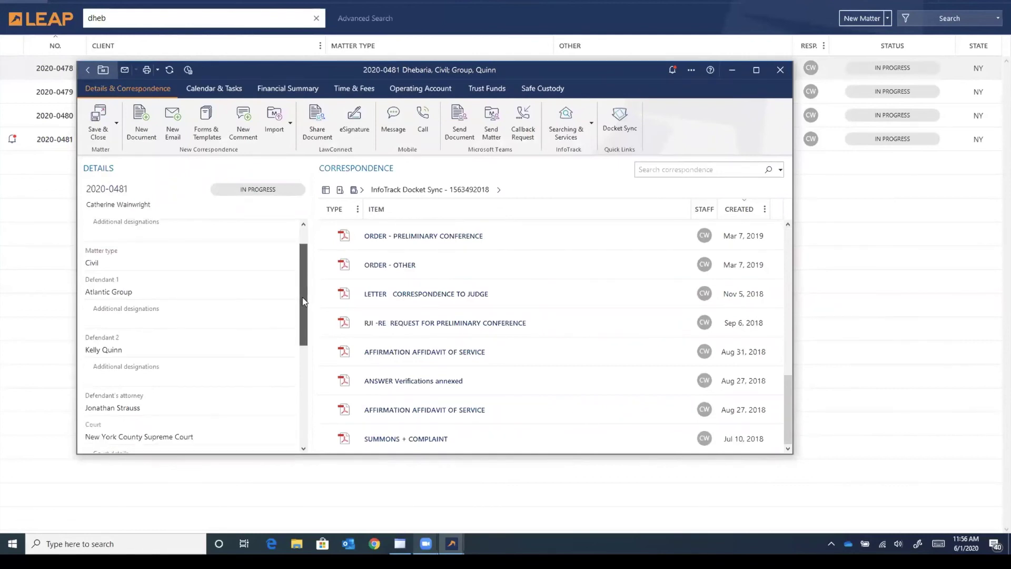
Step: Review the synced details in the Details panel and save matter 2020-0481 without closing
drag(303, 301, 298, 350)
scroll(298, 317, down, 2)
scroll(299, 332, down, 1)
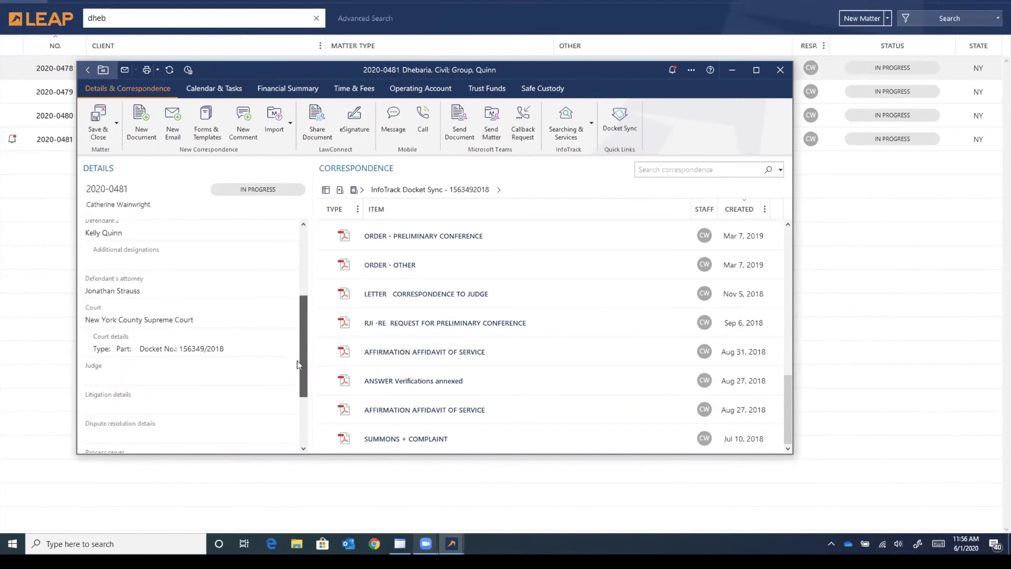
scroll(297, 360, down, 3)
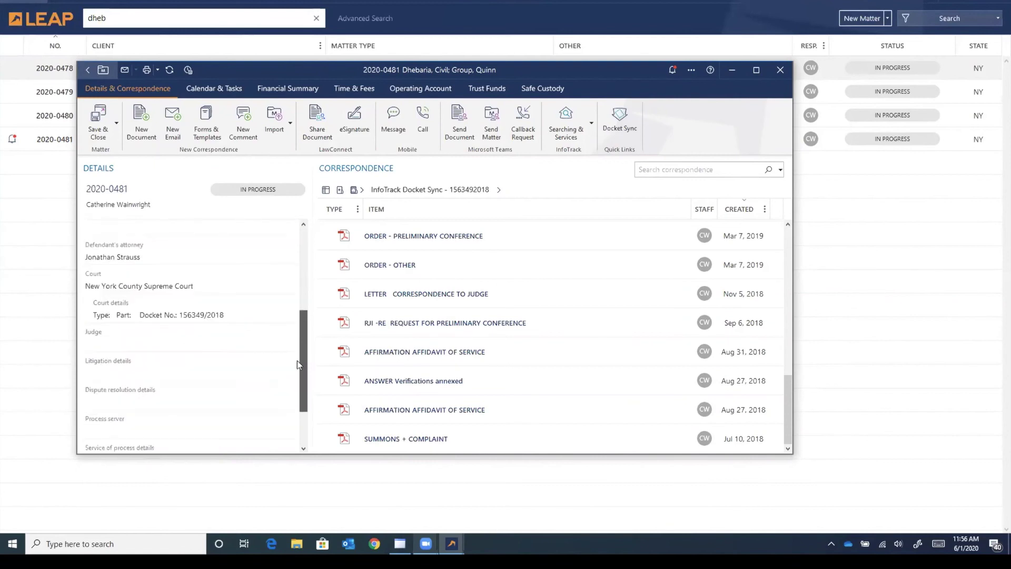
click(116, 123)
click(108, 162)
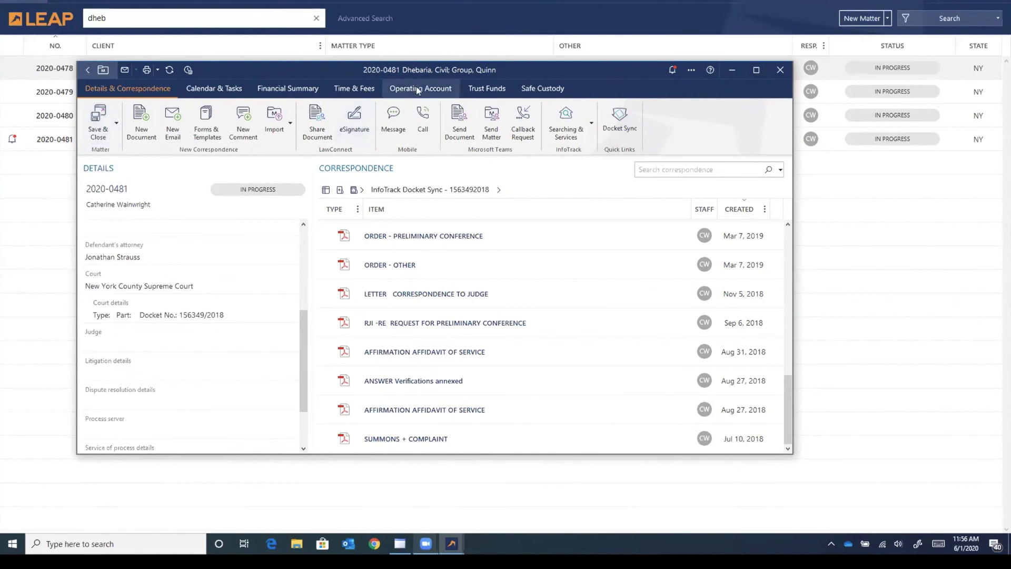
click(418, 90)
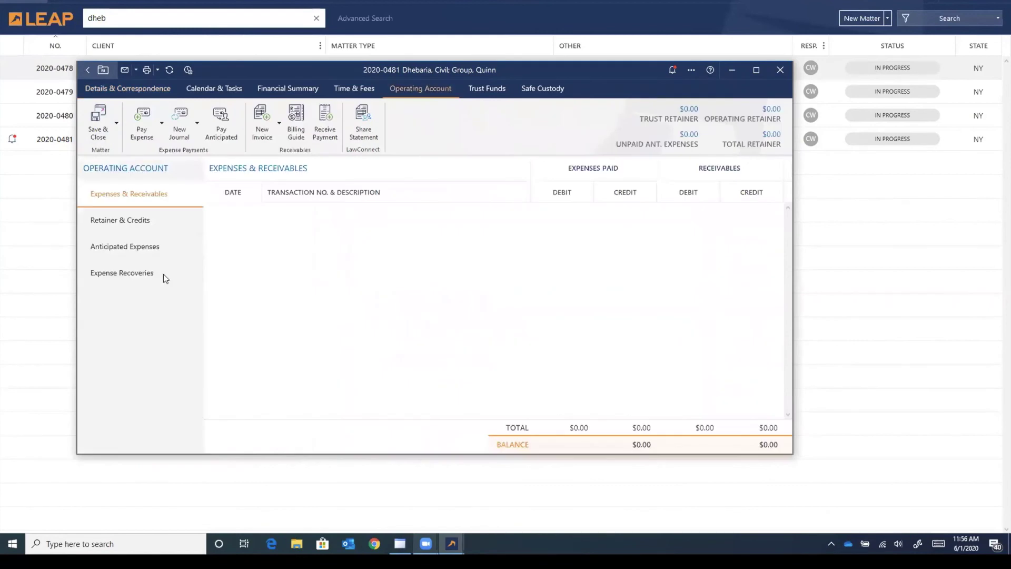
click(121, 273)
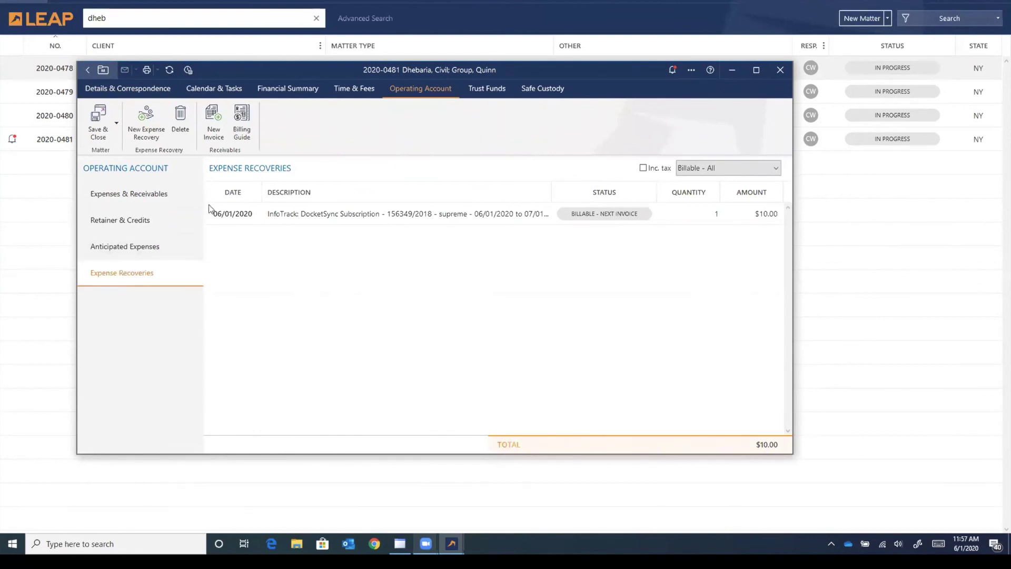
click(131, 90)
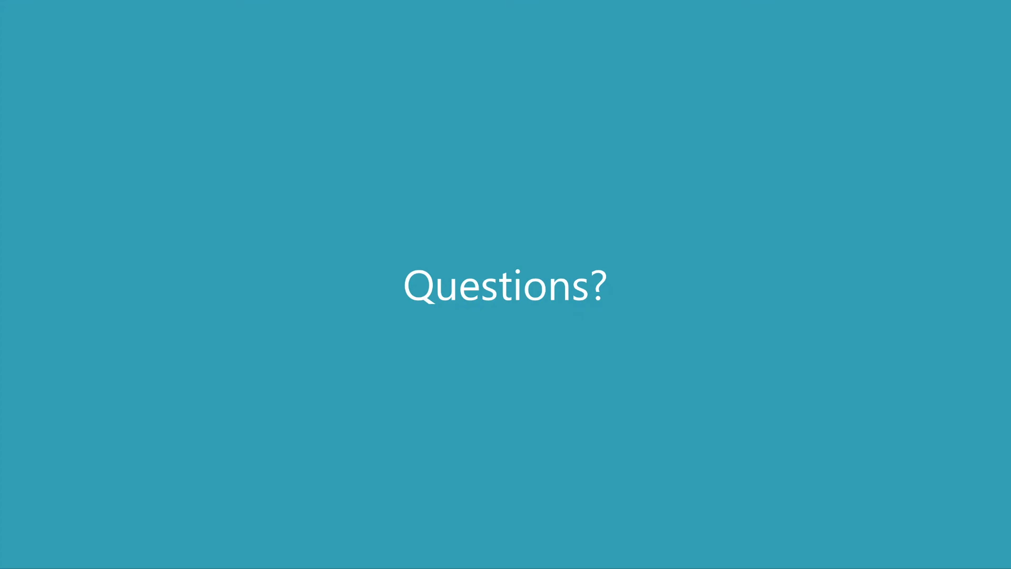
Step: Advance to the Contact InfoTrack slide listing the helpdesk contact details
key(Right)
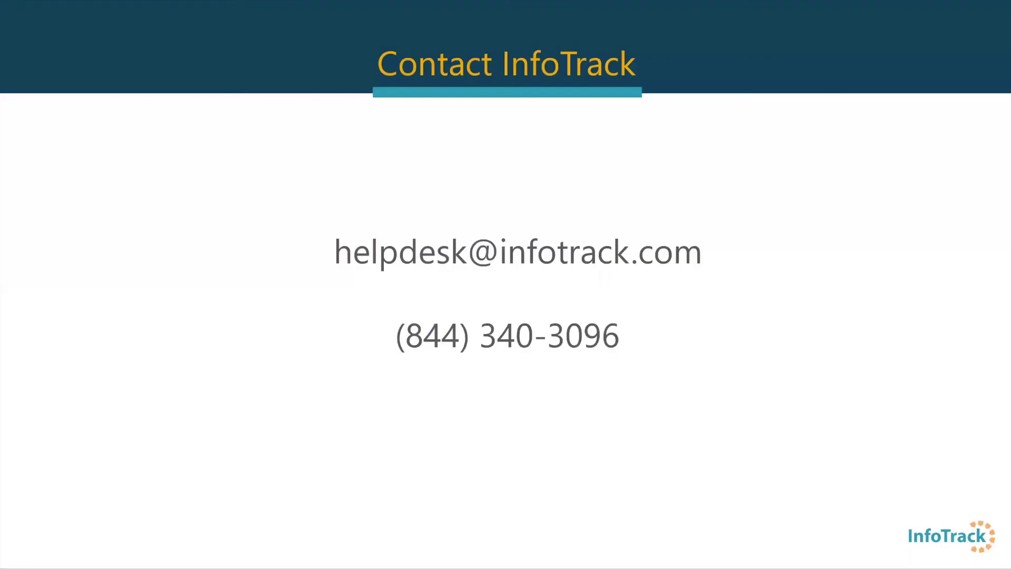